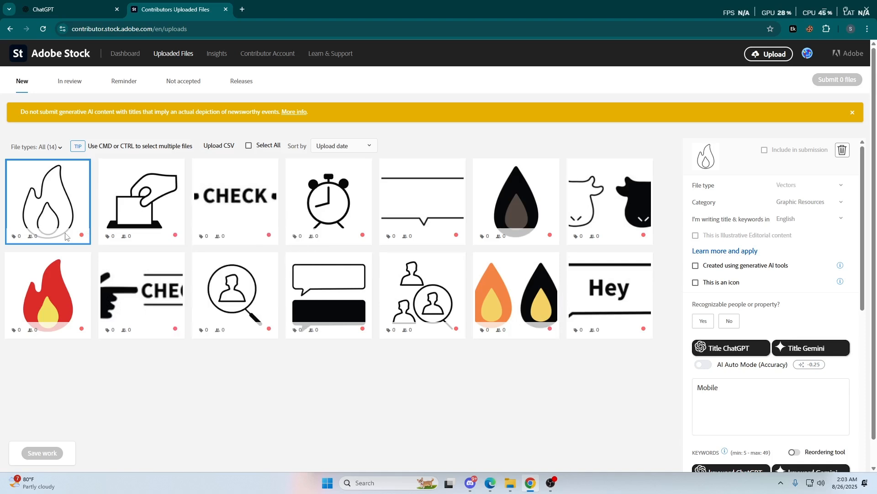
# Look through the uploaded files, comparing the outlined flame, ballot hand, CHECK and red flame artwork and their details.
pyautogui.click(149, 213)
pyautogui.click(242, 215)
pyautogui.click(72, 222)
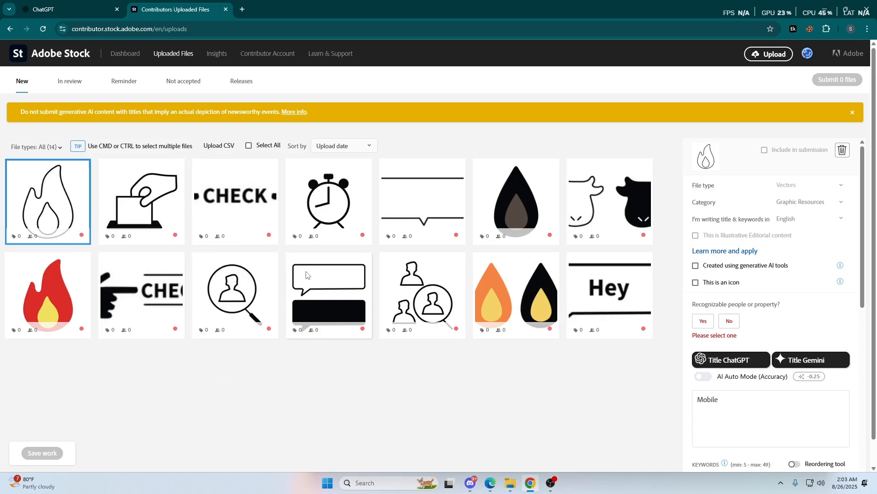
pyautogui.click(137, 292)
pyautogui.click(64, 300)
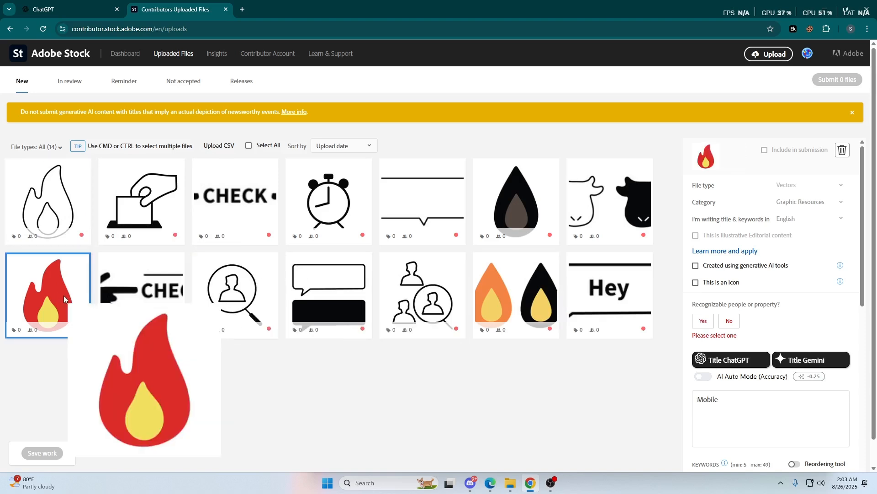
pyautogui.click(69, 224)
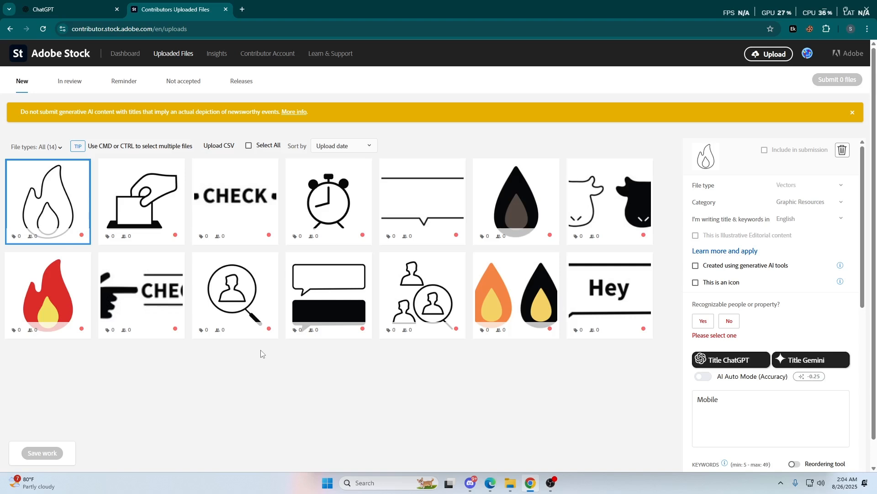
pyautogui.moveTo(410, 332)
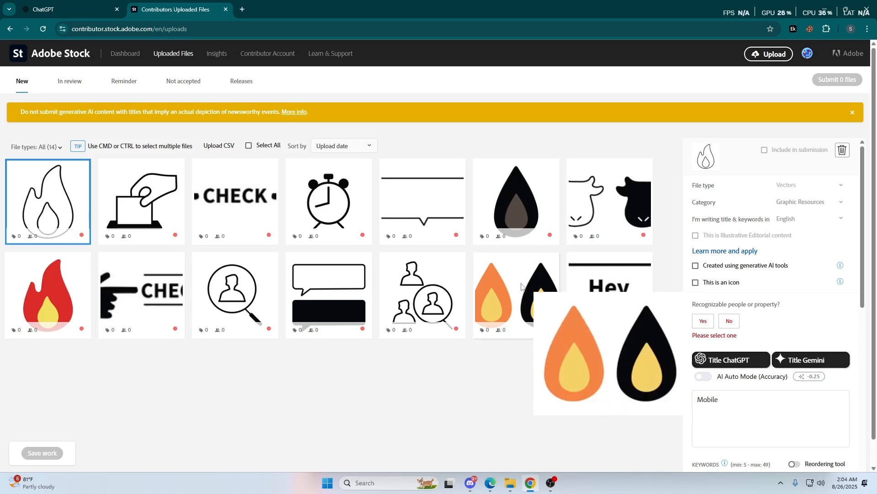
pyautogui.moveTo(140, 216)
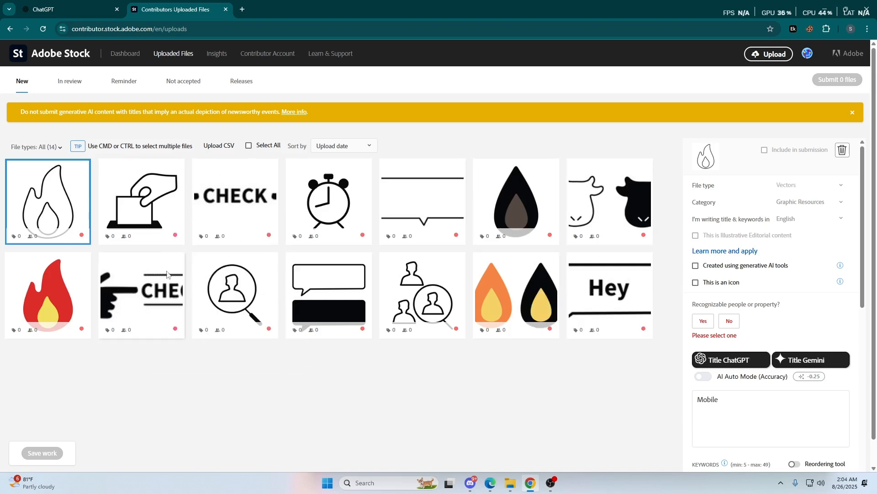
# Copy the outlined flame image from the uploaded files and paste it into a new ChatGPT message.
pyautogui.rightClick(46, 199)
pyautogui.click(83, 235)
pyautogui.click(61, 9)
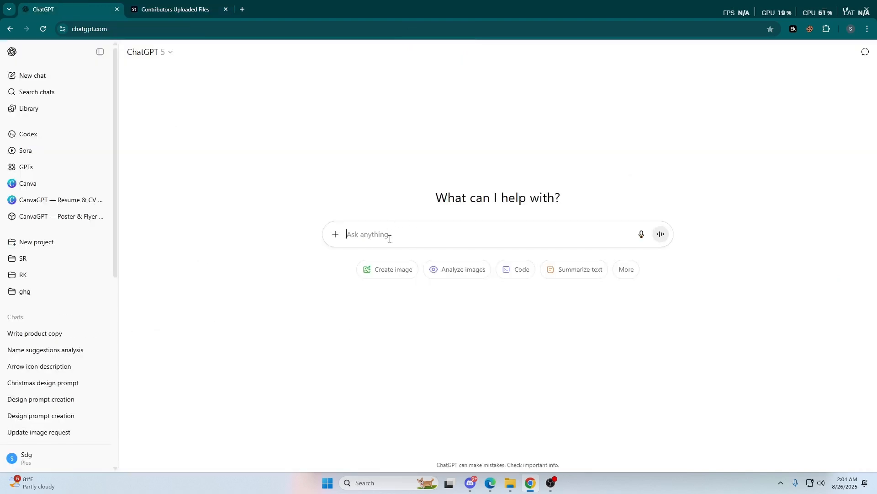
pyautogui.hotkey('ctrl', 'v')
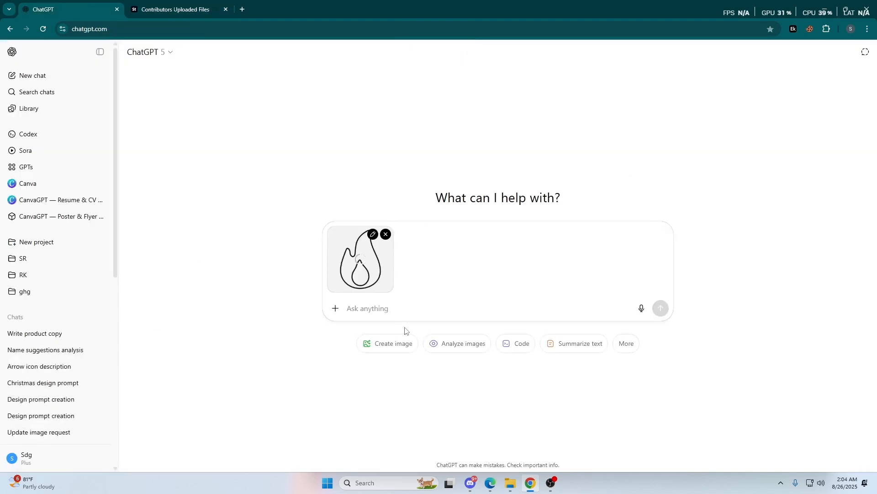
# Send the flame image with the prompt "check this image and give me seo friendly title and tag 45 for adobe stock fast ranking".
pyautogui.write('check this image and give me seo')
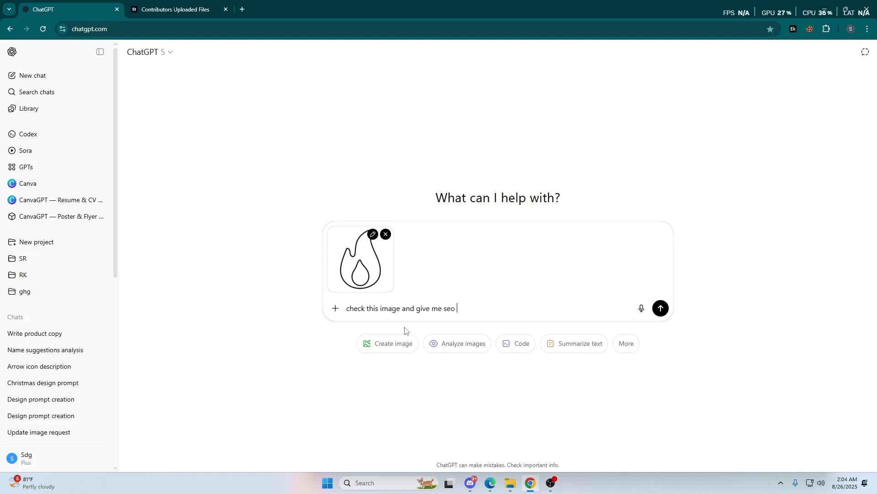
pyautogui.write(' friendly t')
pyautogui.write('itle and tag ')
pyautogui.write('46')
pyautogui.write(' for adobe sto')
pyautogui.write('ck fast ranking')
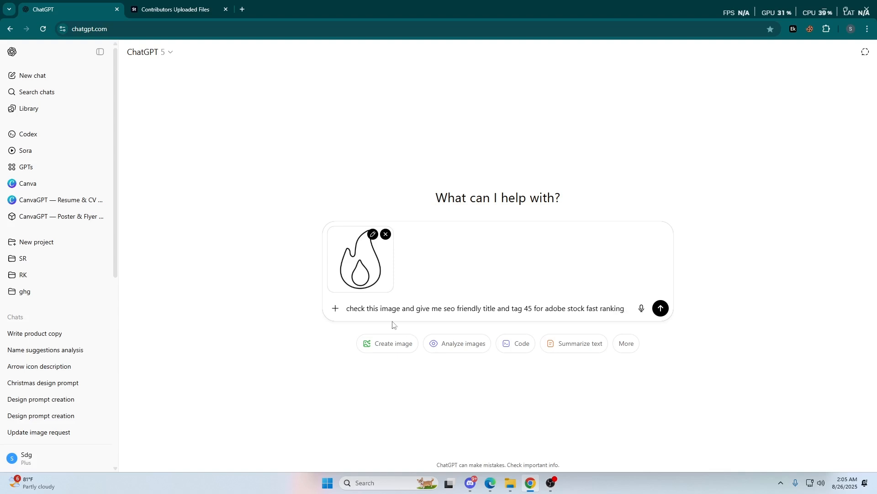
pyautogui.click(661, 311)
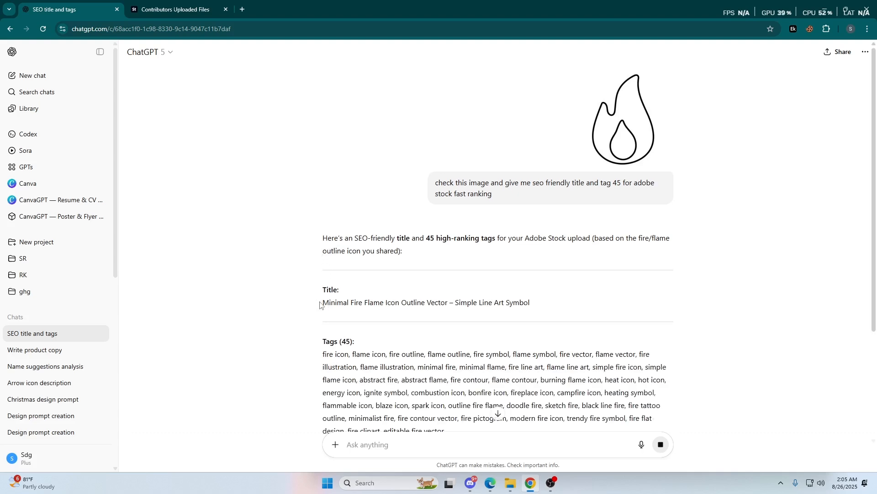
# Replace the outlined flame's Adobe Stock title with ChatGPT's "Minimal Fire Flame Icon Outline Vector – Simple Line Art Symbol".
pyautogui.moveTo(322, 304); pyautogui.dragTo(531, 310)
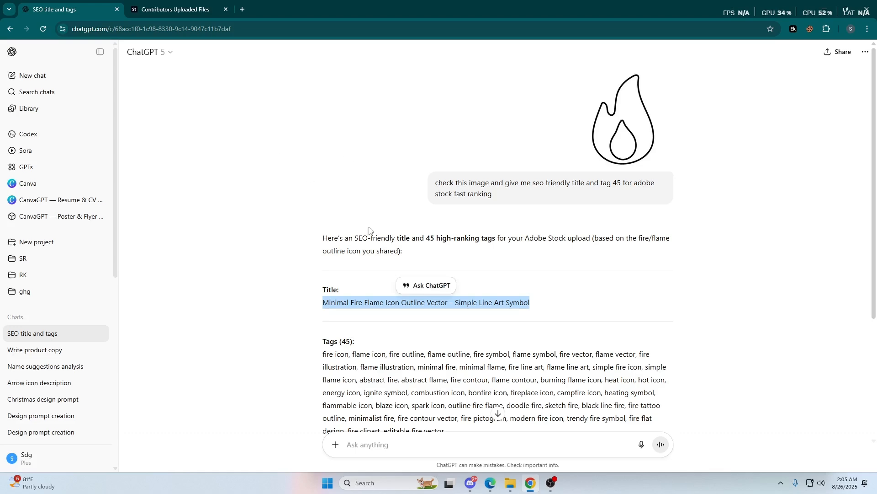
pyautogui.scroll(-4, 375, 242)
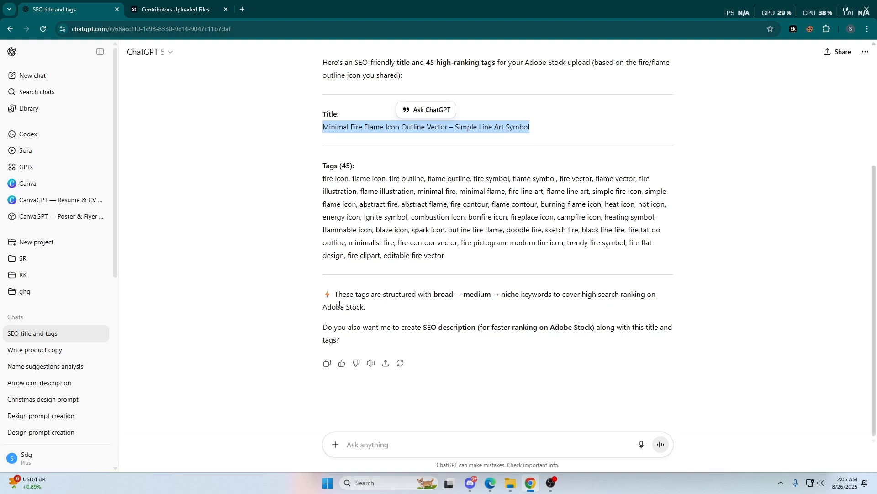
pyautogui.scroll(3, 462, 184)
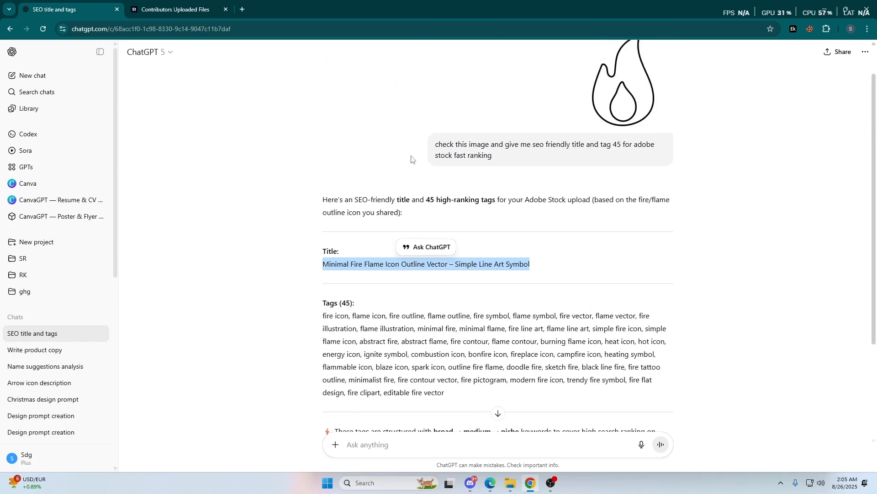
pyautogui.scroll(-2, 462, 184)
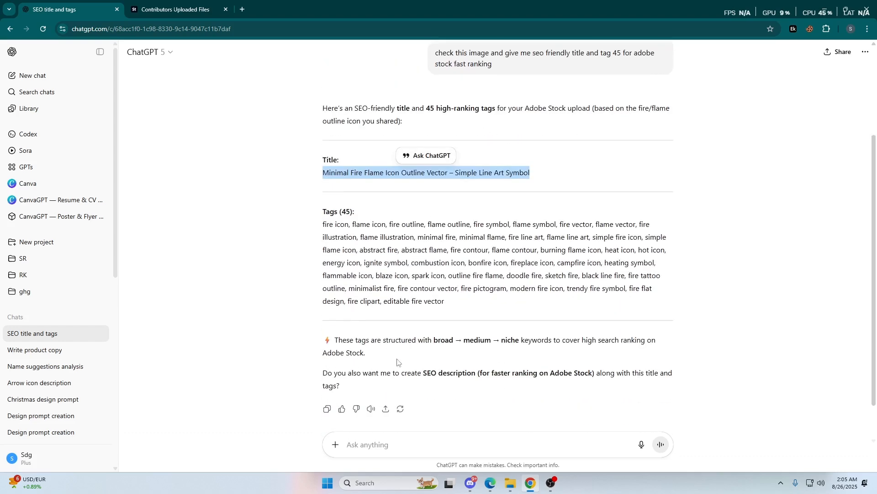
pyautogui.click(177, 10)
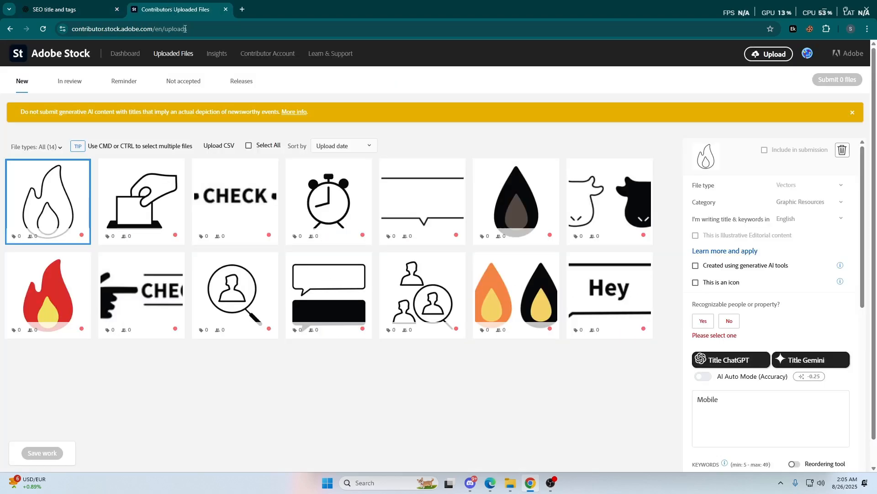
pyautogui.doubleClick(723, 400)
pyautogui.hotkey('ctrl', 'v')
# Copy the full list of fire tags from ChatGPT into the outlined flame's keywords in Adobe Stock.
pyautogui.click(106, 8)
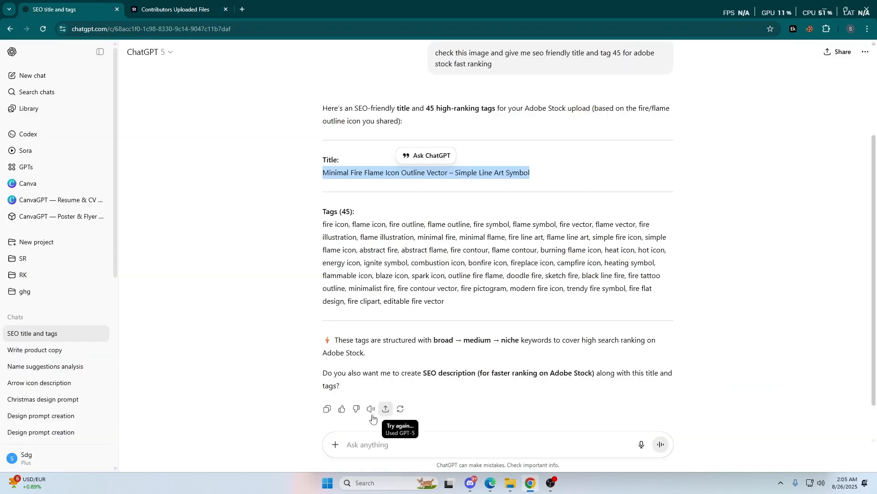
pyautogui.moveTo(323, 224); pyautogui.dragTo(462, 300)
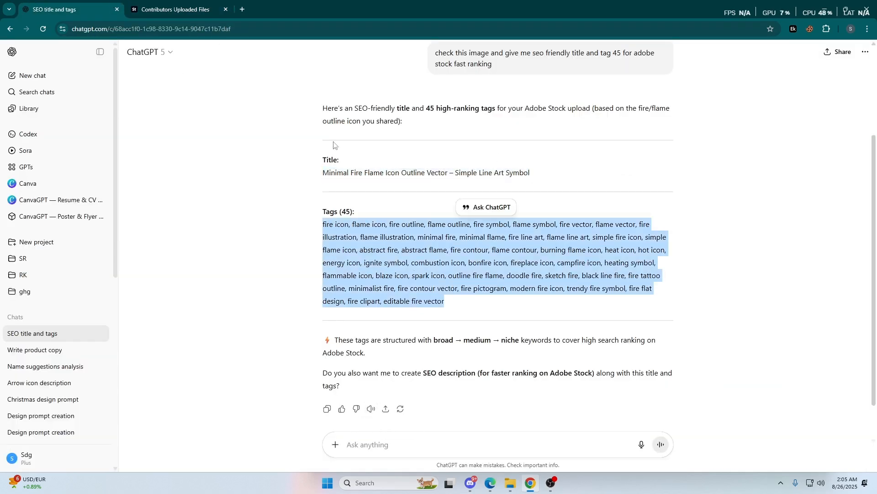
pyautogui.click(196, 10)
pyautogui.scroll(-3, 749, 384)
pyautogui.scroll(3, 743, 378)
pyautogui.scroll(-4, 743, 379)
pyautogui.click(748, 398)
pyautogui.hotkey('ctrl', 'v')
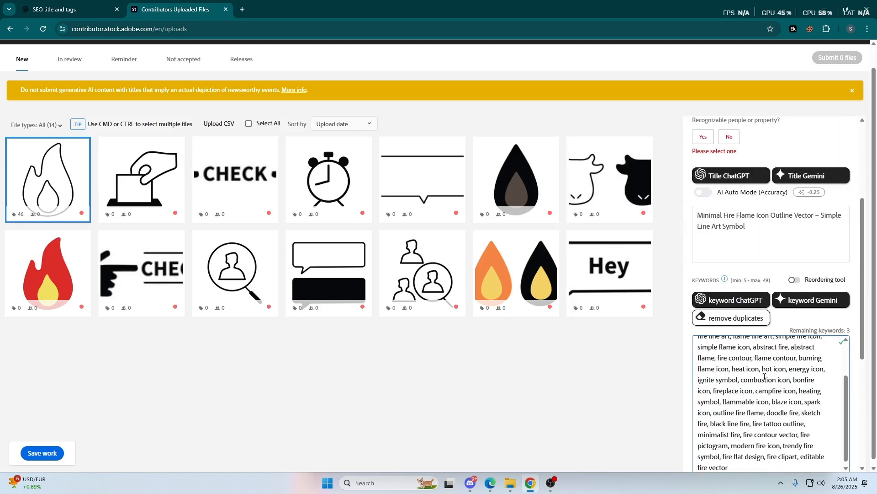
# Mark the outlined flame as a single icon with no recognizable people or property.
pyautogui.scroll(3, 714, 227)
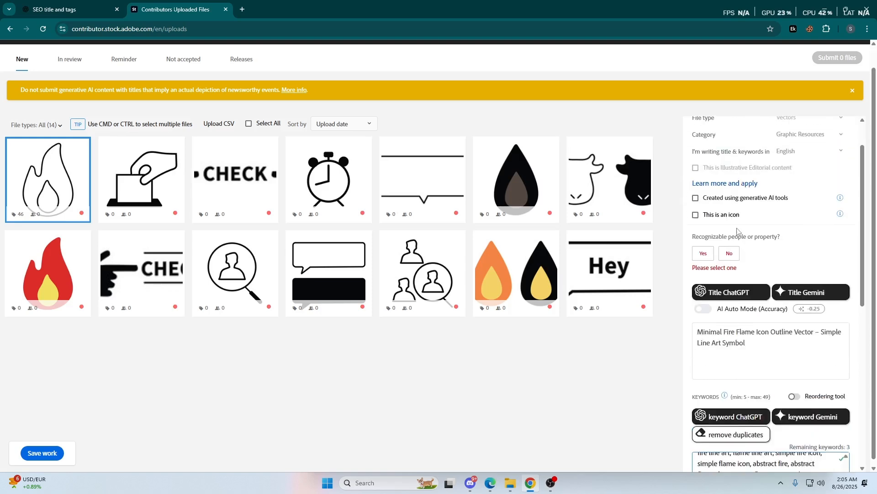
pyautogui.click(695, 214)
pyautogui.click(706, 243)
pyautogui.click(730, 296)
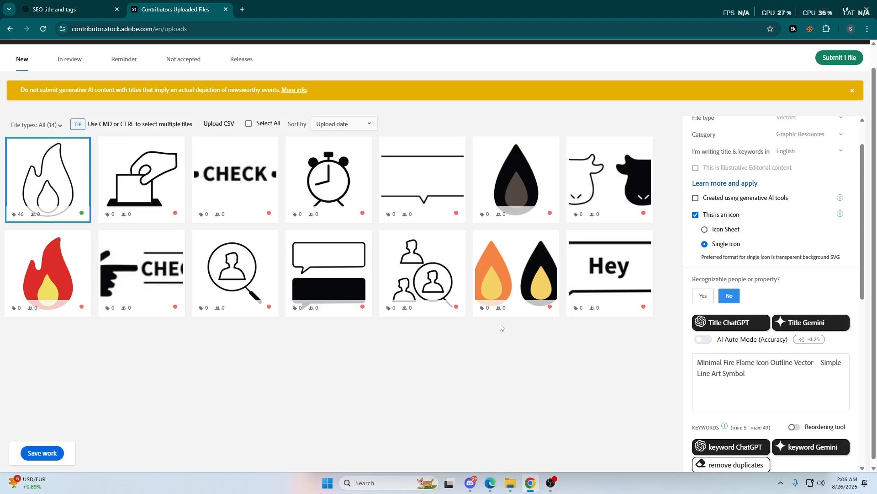
# Copy the image of the hand with the ballot box and send it in the same ChatGPT conversation.
pyautogui.rightClick(134, 173)
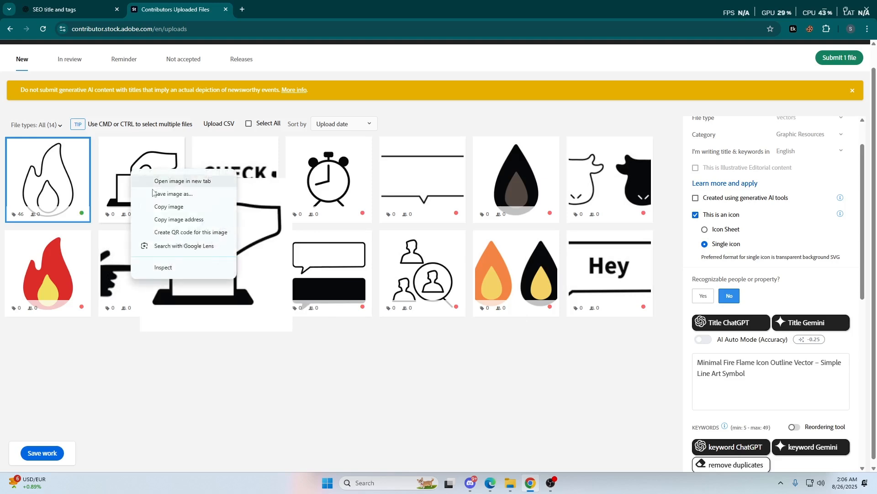
pyautogui.click(123, 165)
pyautogui.rightClick(126, 167)
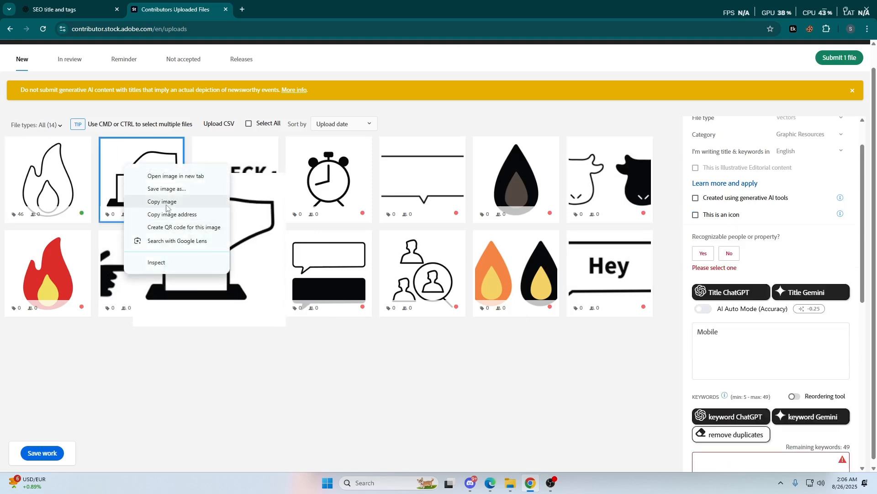
pyautogui.click(166, 203)
pyautogui.hotkey('ctrl', 'shift', 'Tab')
pyautogui.click(392, 443)
pyautogui.hotkey('ctrl', 'v')
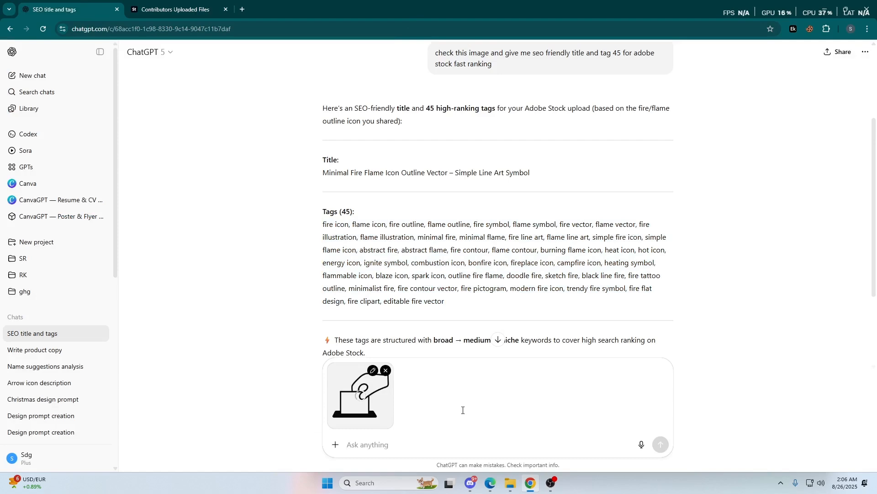
pyautogui.press('Return')
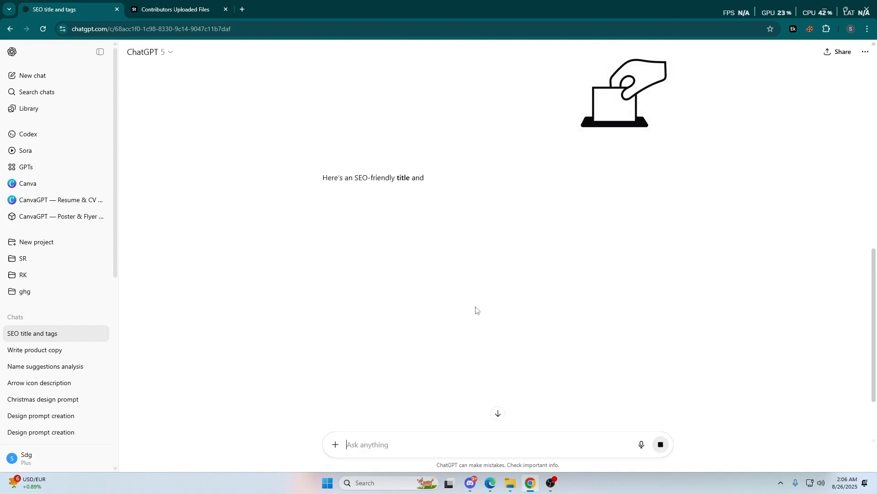
# Replace the ballot image's Adobe Stock title with ChatGPT's "Minimal Hand Holding Ballot Box Icon – Simple Line Art Voting Symbol".
pyautogui.moveTo(320, 246); pyautogui.dragTo(554, 243)
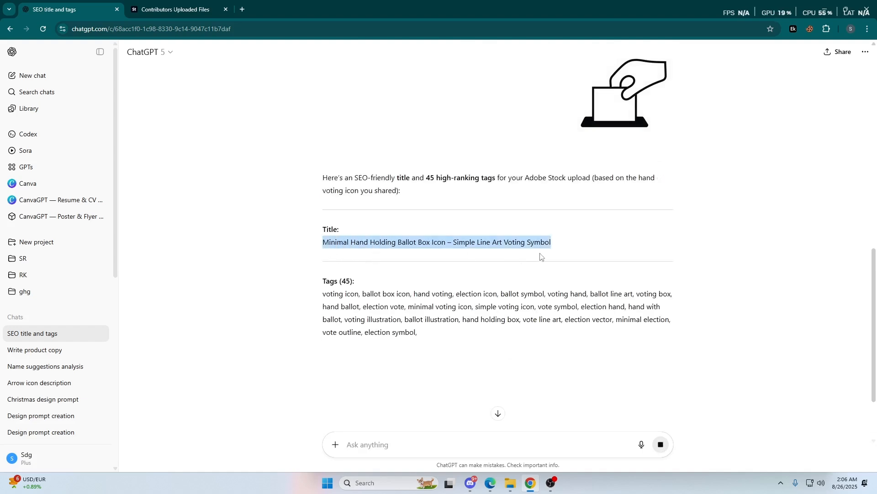
pyautogui.click(169, 9)
pyautogui.click(732, 345)
pyautogui.hotkey('ctrl', 'a')
pyautogui.hotkey('ctrl', 'v')
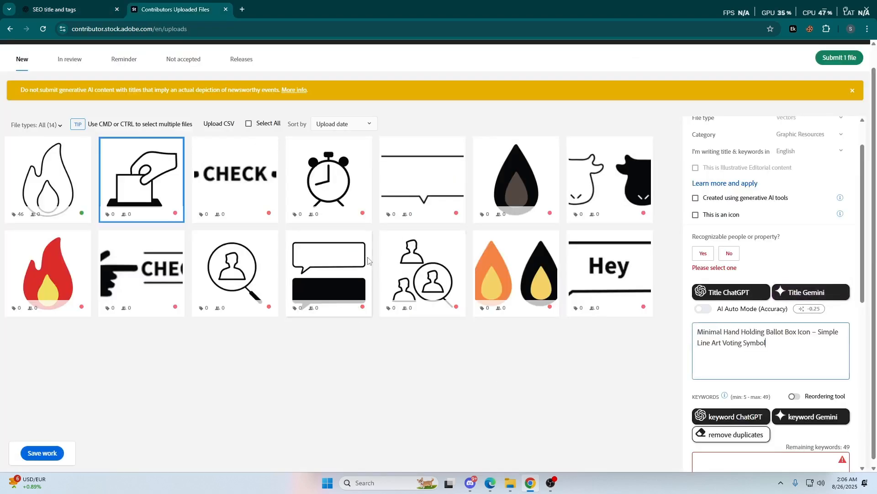
# Copy the full list of voting tags from ChatGPT into the ballot image's keywords in Adobe Stock.
pyautogui.click(69, 10)
pyautogui.scroll(-2, 325, 224)
pyautogui.moveTo(321, 203); pyautogui.dragTo(414, 295)
pyautogui.scroll(-4, 761, 368)
pyautogui.click(754, 344)
pyautogui.hotkey('ctrl', 'v')
# Mark the ballot image as a single icon with no recognizable people or property.
pyautogui.scroll(10, 754, 344)
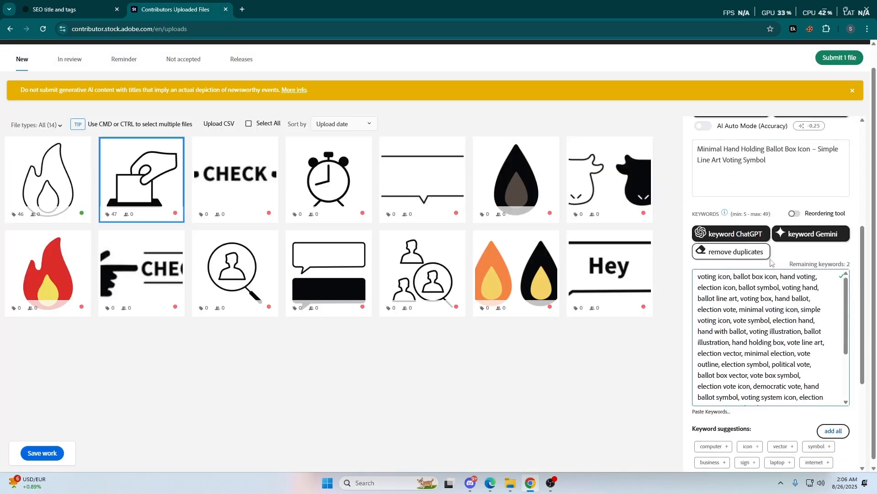
pyautogui.click(698, 263)
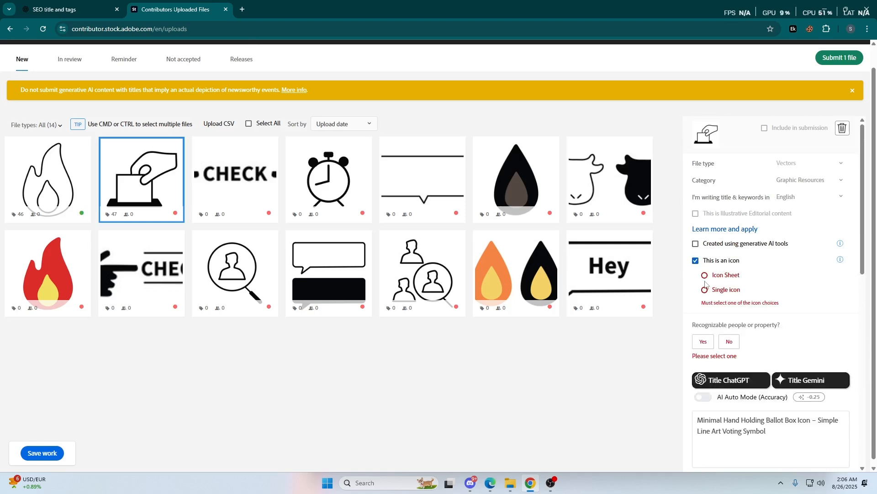
pyautogui.click(705, 290)
pyautogui.click(730, 342)
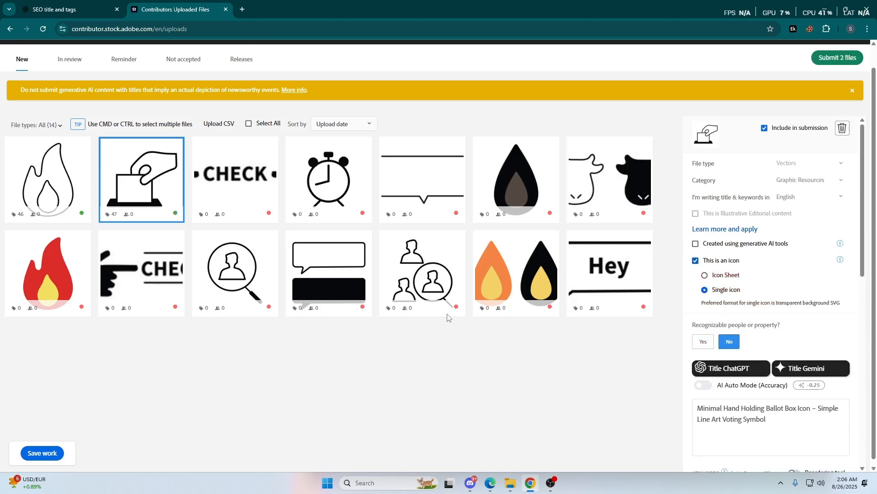
# Save the work and review the titles and keywords of the outlined flame and the ballot image.
pyautogui.click(52, 455)
pyautogui.scroll(-3, 785, 281)
pyautogui.click(63, 197)
pyautogui.click(146, 192)
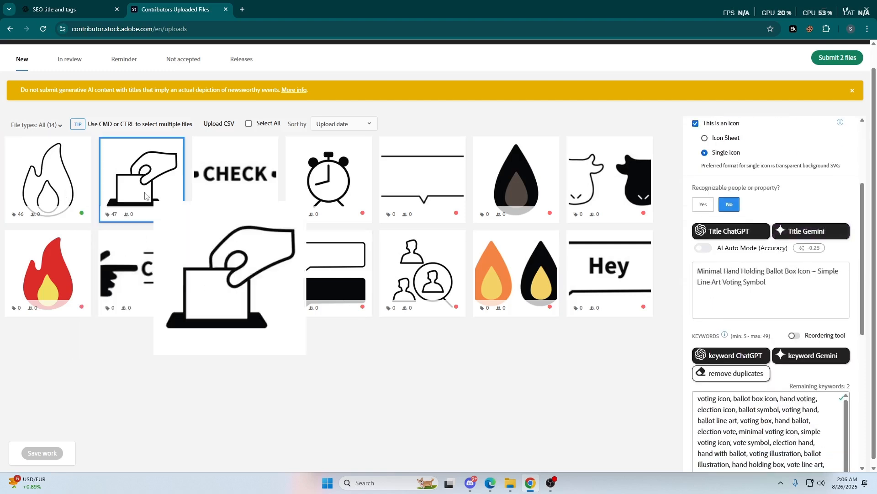
pyautogui.click(48, 183)
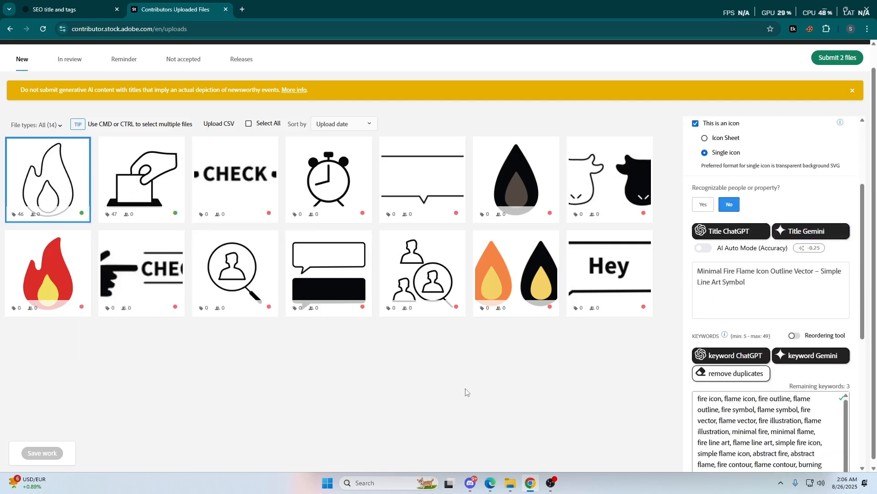